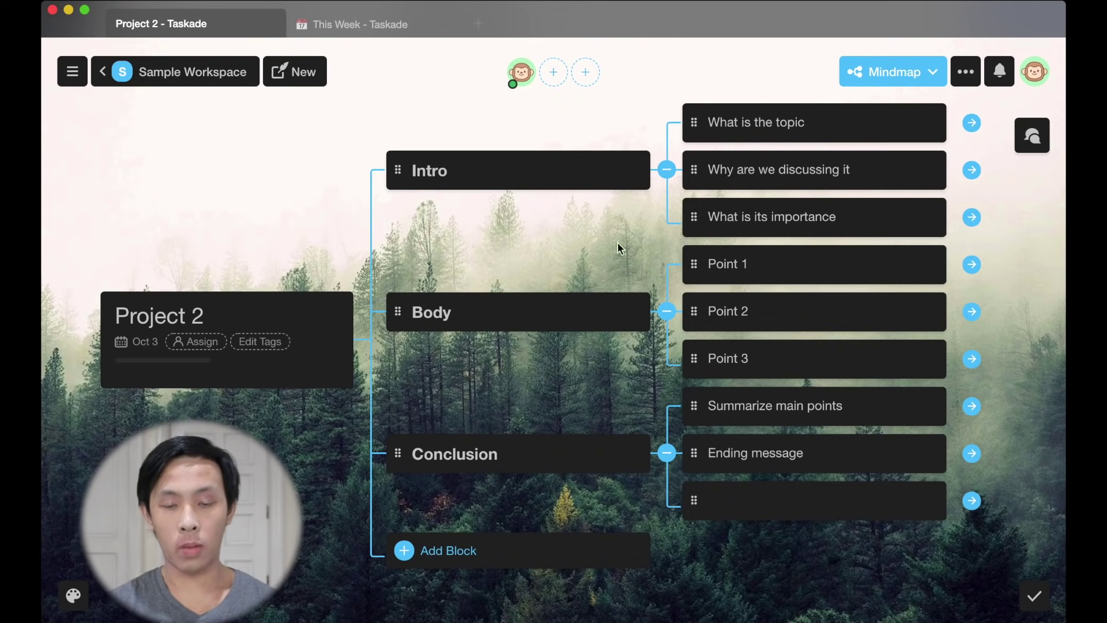
# - Add a 'supporting point' child under Point 1 with an empty node beneath it
pyautogui.click(974, 267)
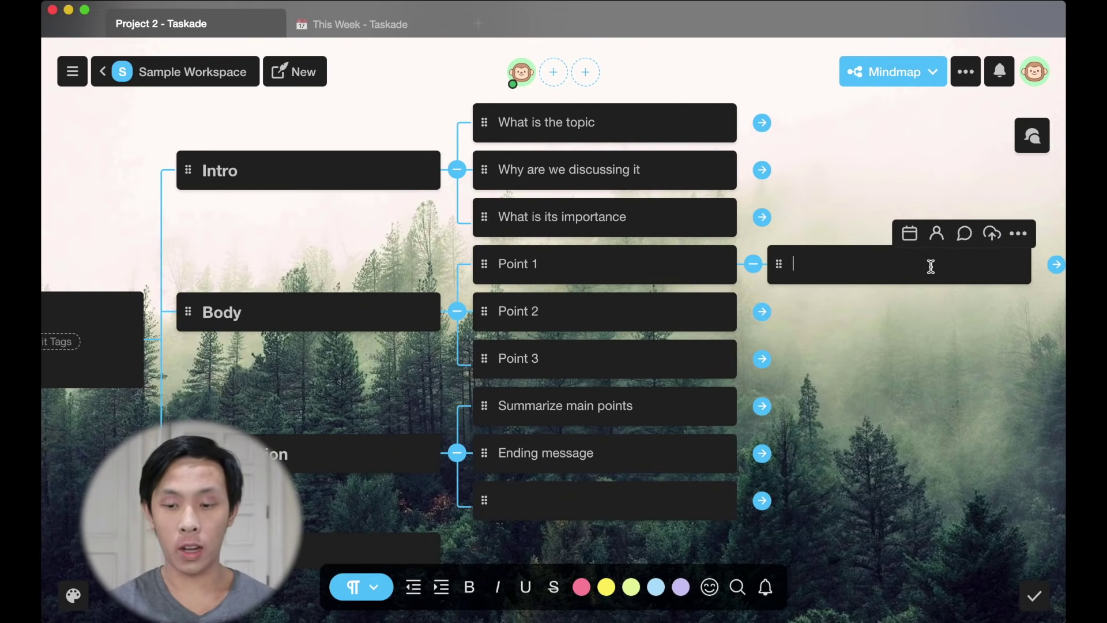
pyautogui.write('supp')
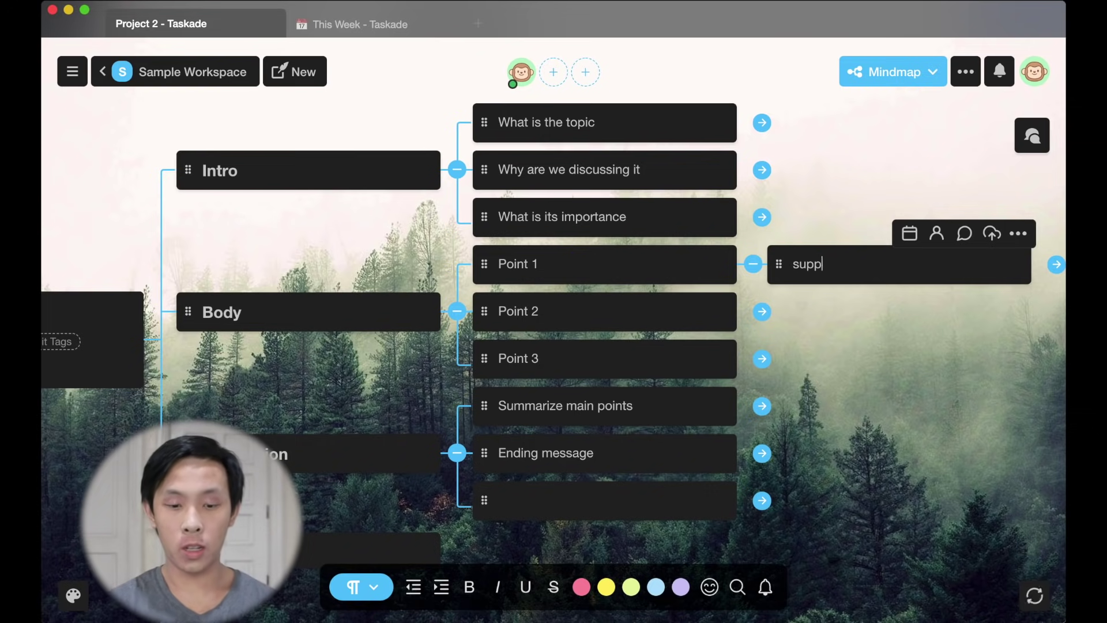
pyautogui.write('orting point')
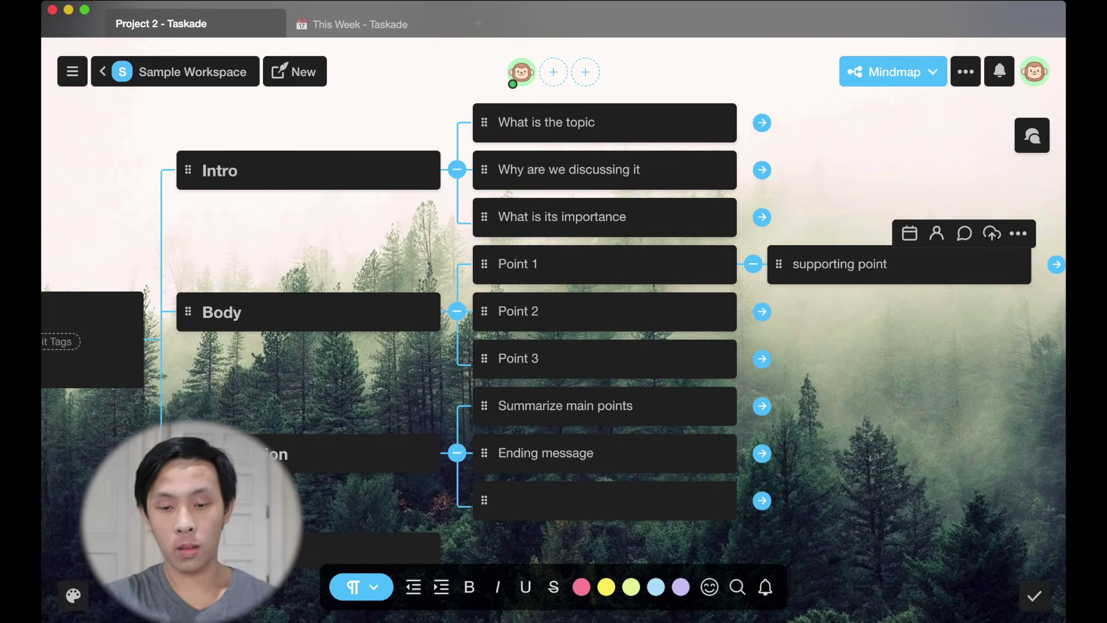
pyautogui.press('Return')
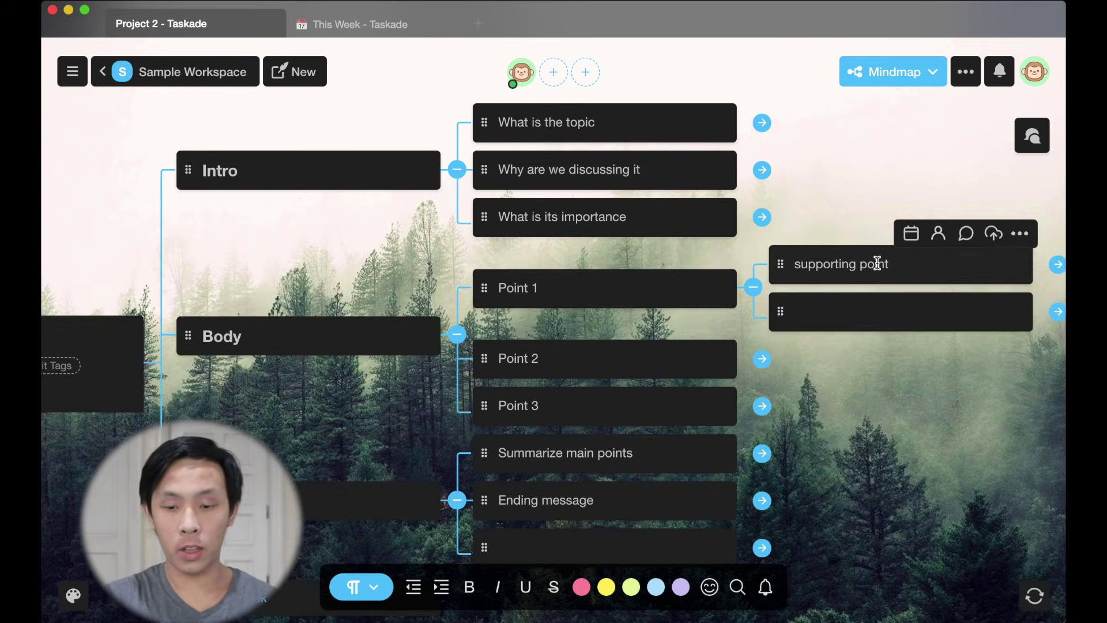
pyautogui.scroll(-1, 722, 286)
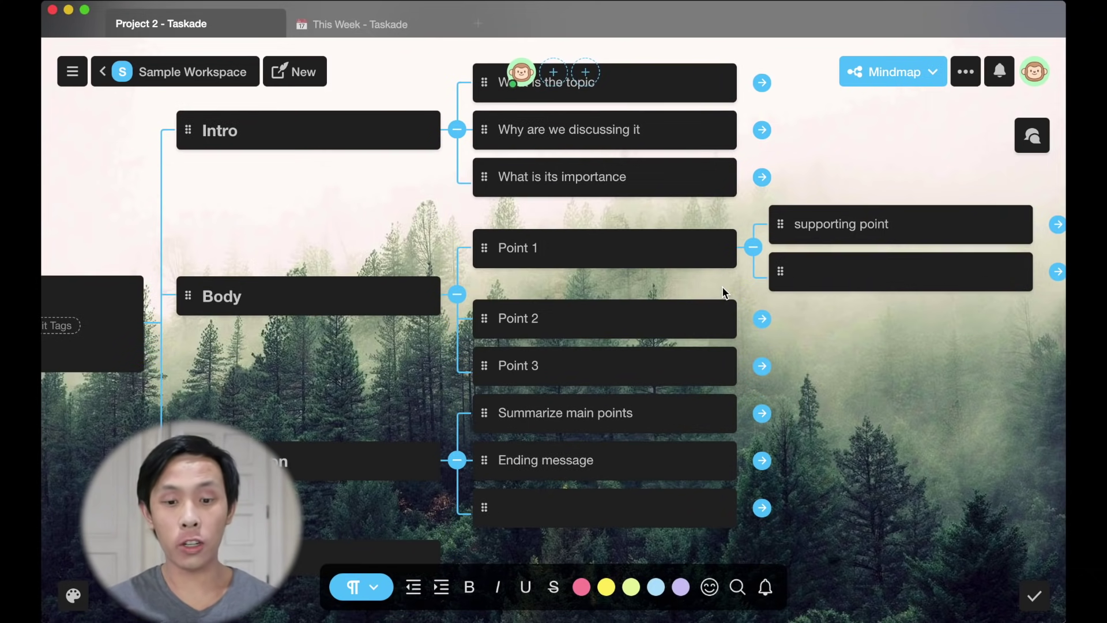
pyautogui.scroll(-1, 722, 286)
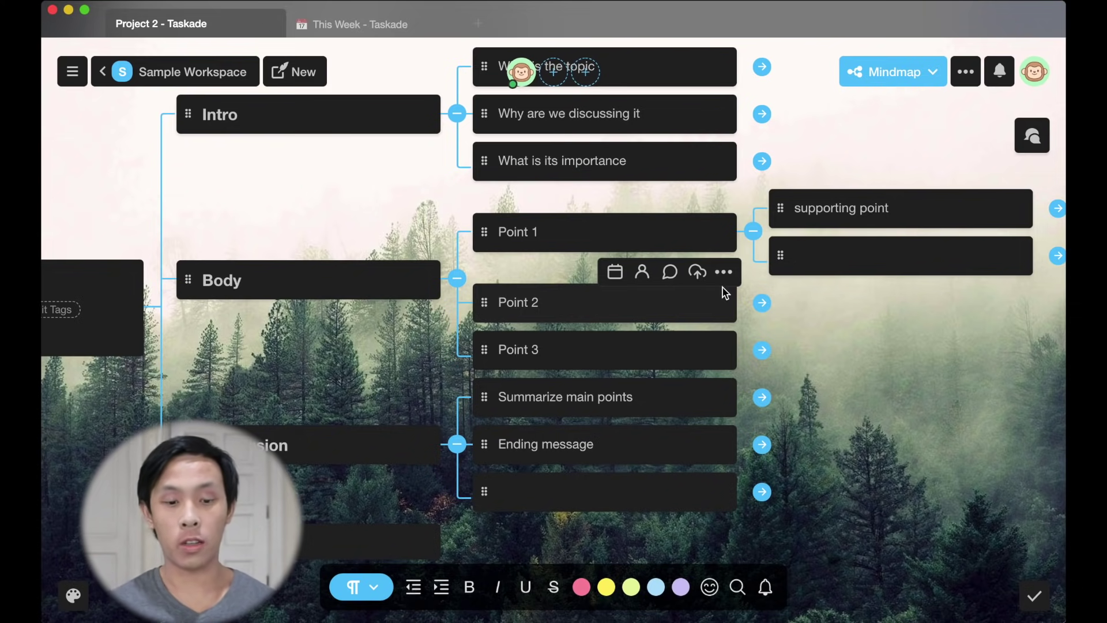
pyautogui.scroll(-2, 725, 291)
pyautogui.scroll(3, 725, 291)
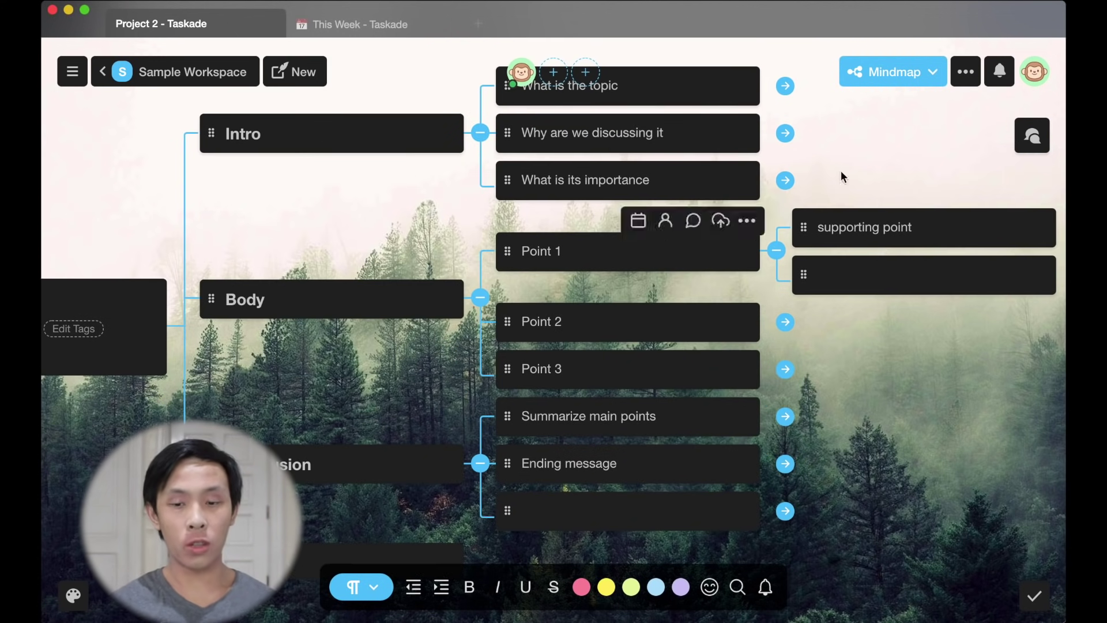
pyautogui.click(909, 81)
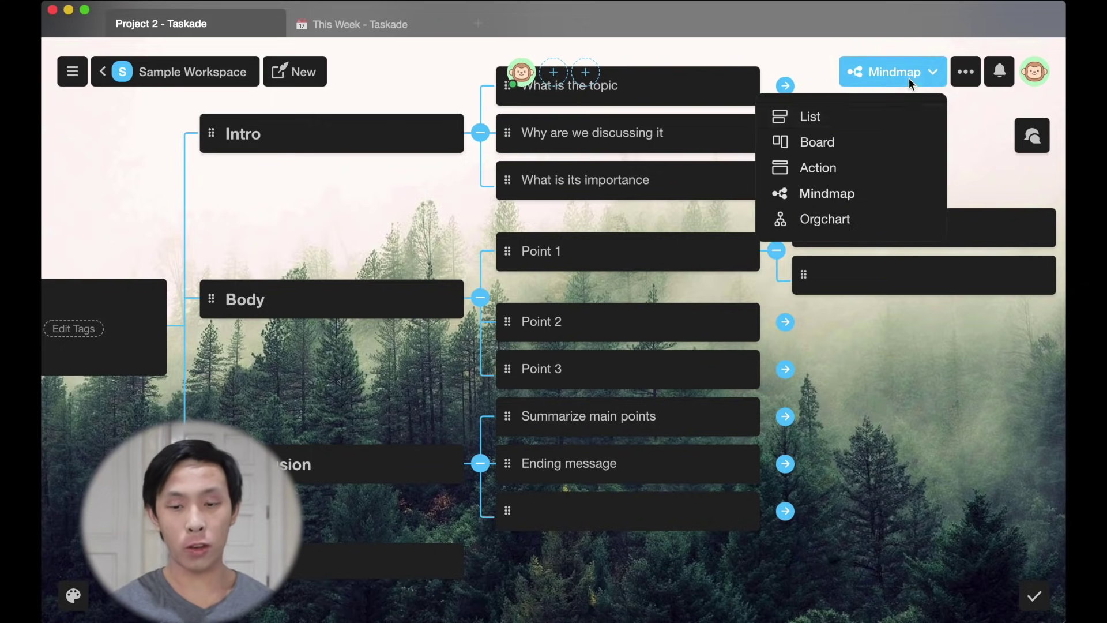
# - Switch Project 2 from the mind map to the List layout and review the outline
pyautogui.click(854, 128)
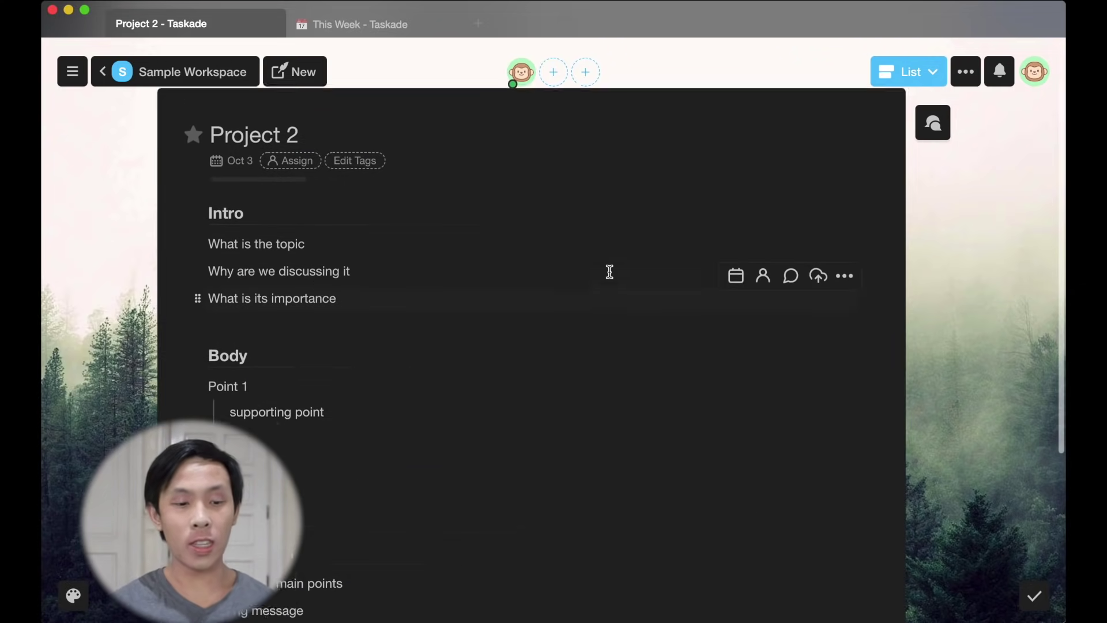
pyautogui.scroll(-2, 356, 375)
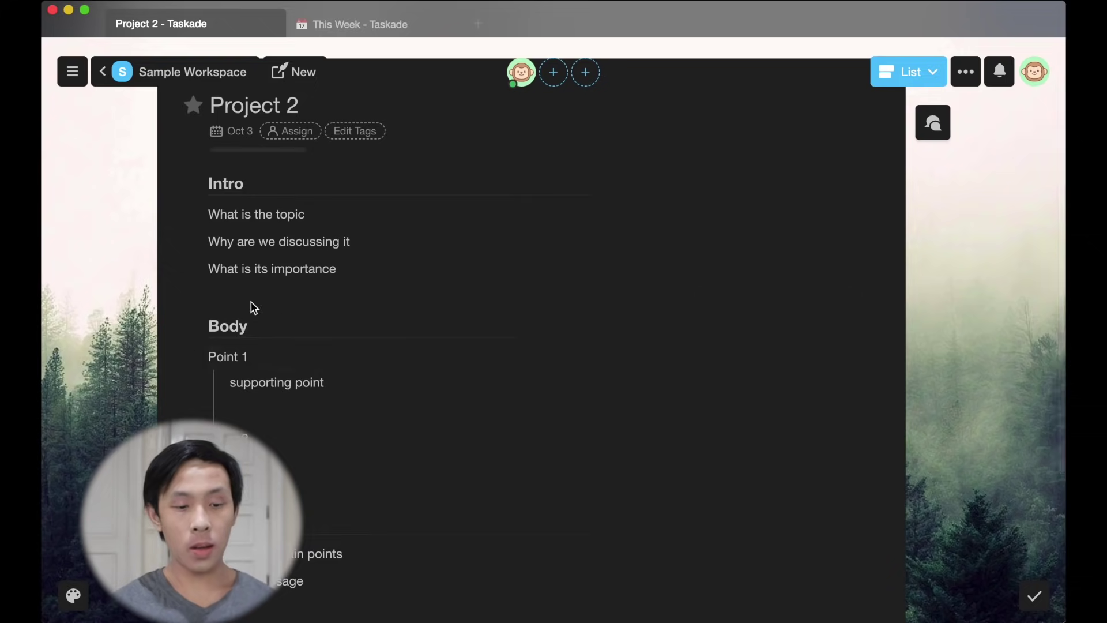
pyautogui.scroll(-2, 251, 301)
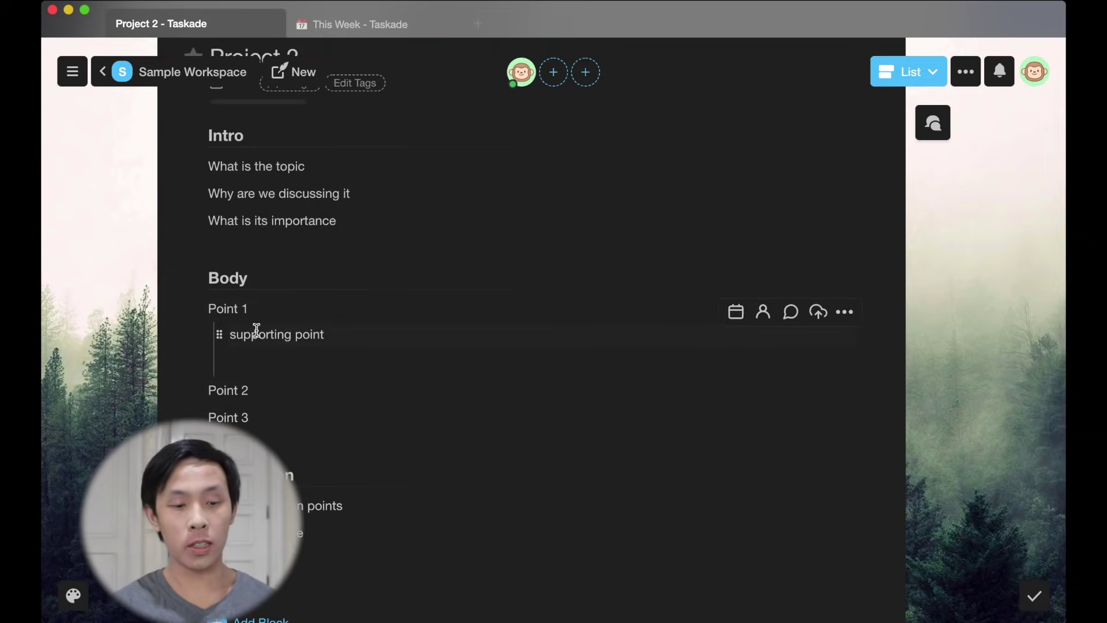
pyautogui.scroll(-1, 328, 365)
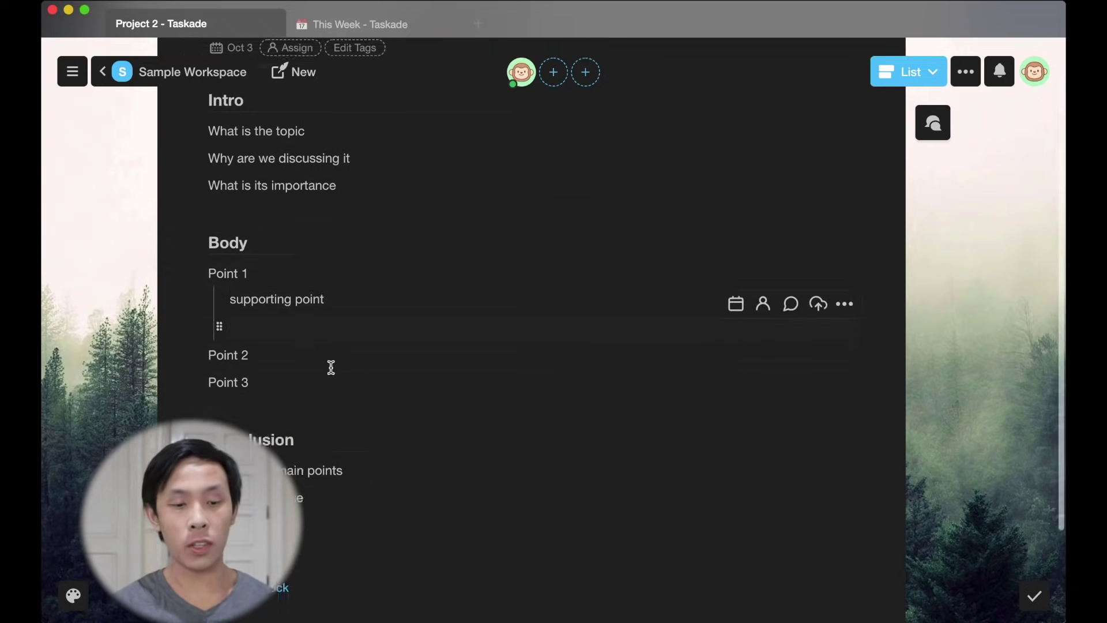
pyautogui.scroll(3, 409, 336)
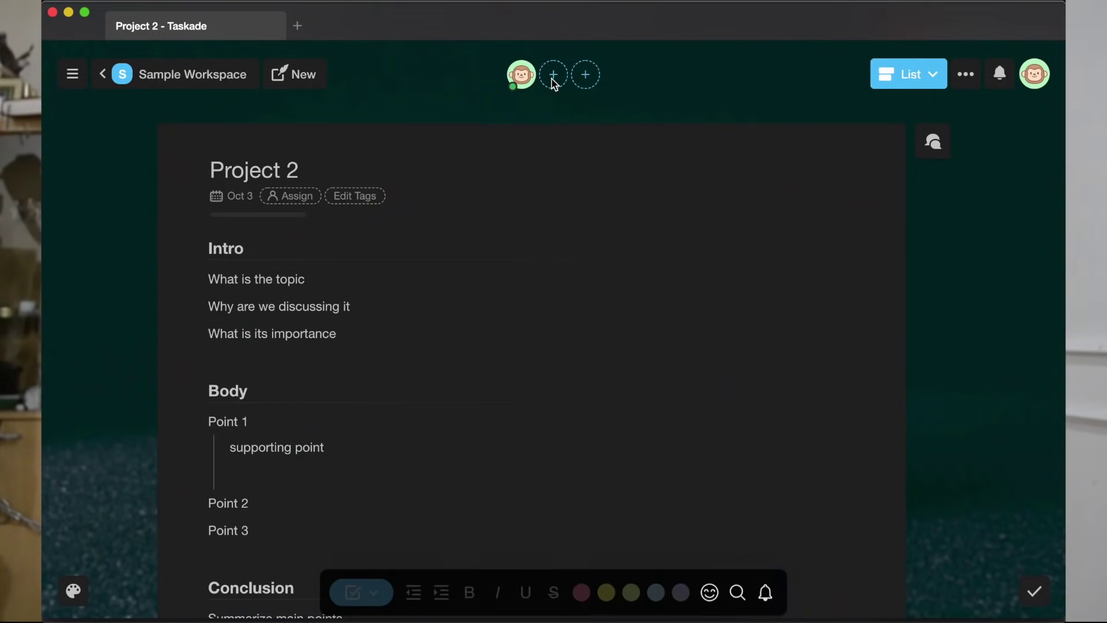
pyautogui.click(554, 78)
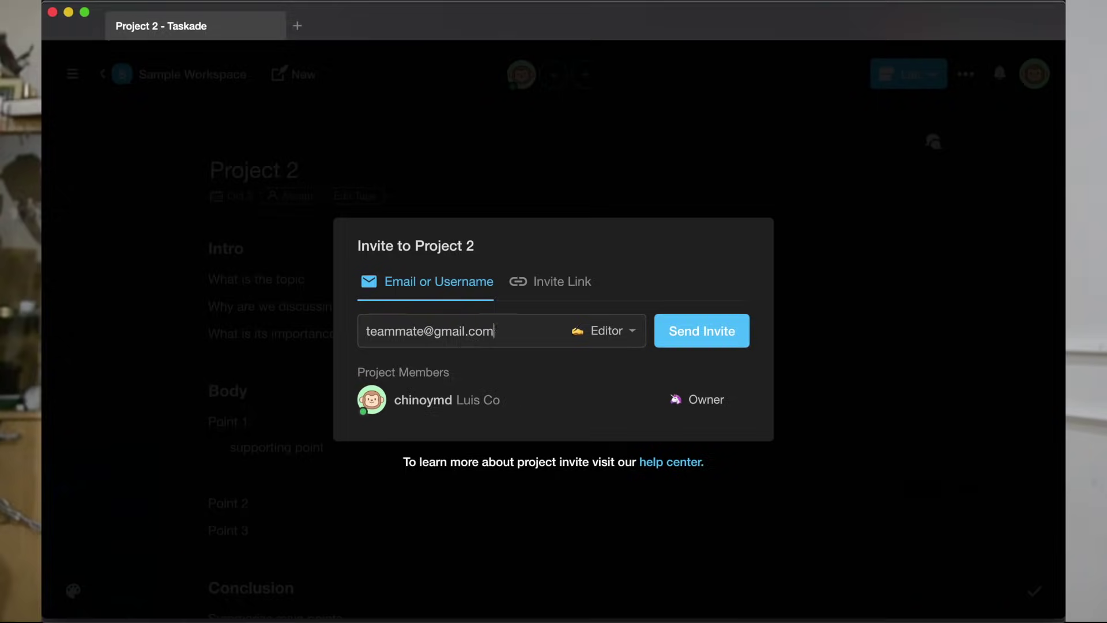
# - Send the teammate's Editor invitation, then start a call from the project chat
pyautogui.click(699, 331)
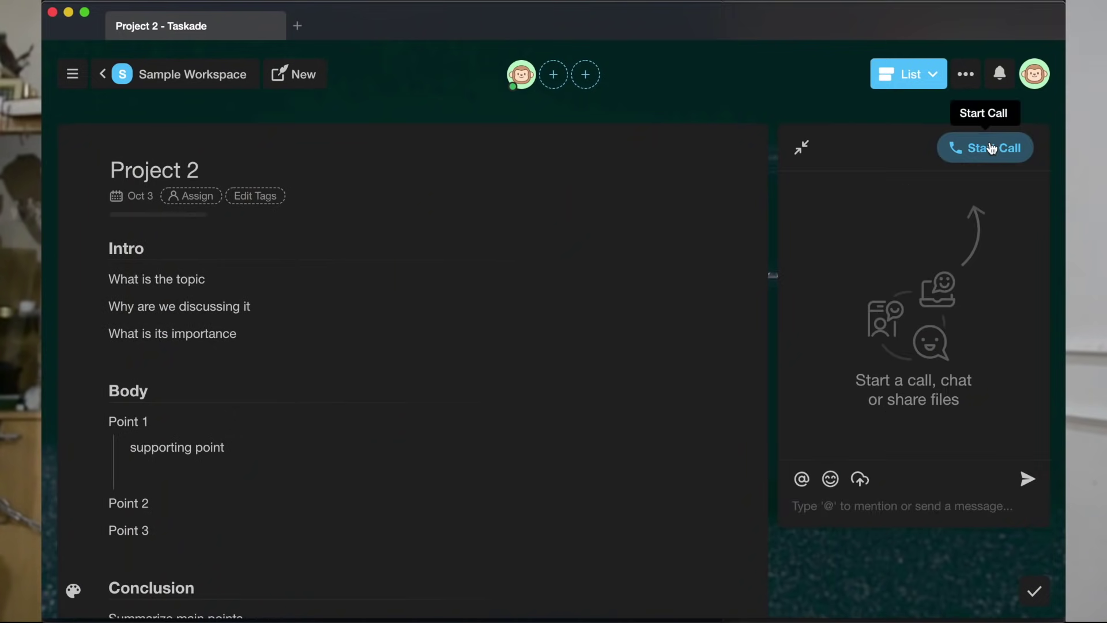
pyautogui.click(980, 148)
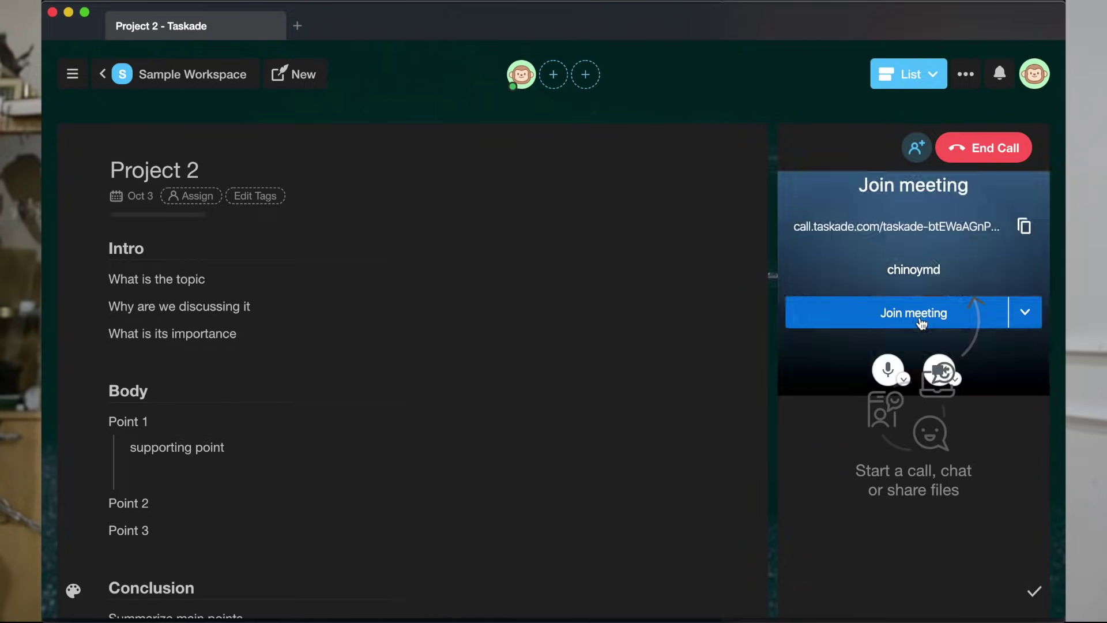
# - Join the live call and scroll down the anatomy notes page
pyautogui.click(914, 314)
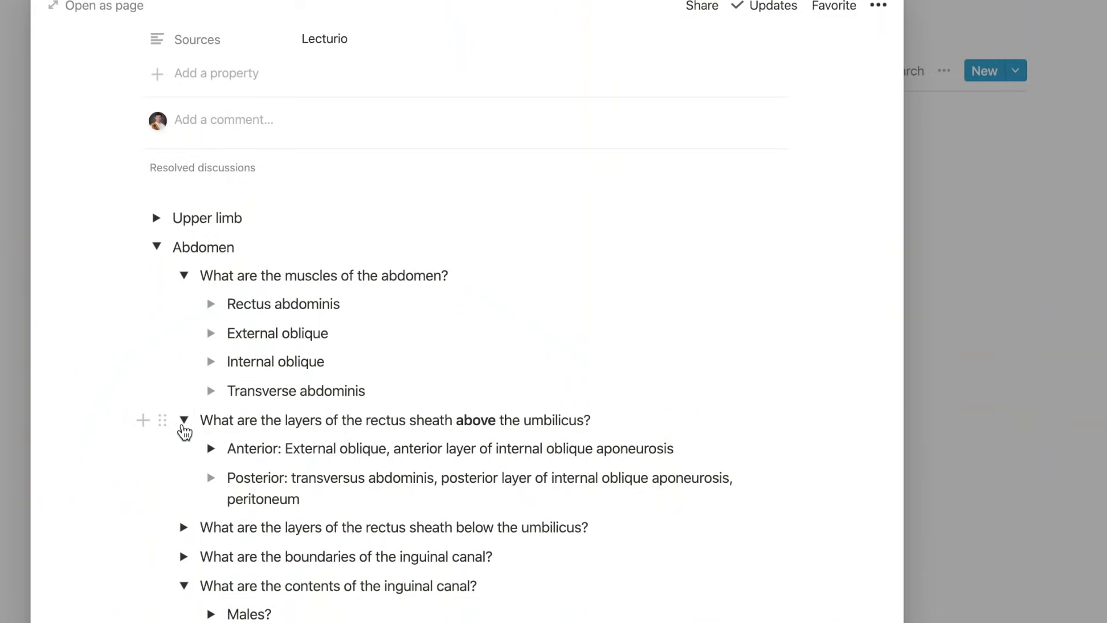
pyautogui.scroll(-2, 184, 429)
# - Expand the 'Anterior: External oblique…' answer, then unfold Project 2's Intro section
pyautogui.click(211, 379)
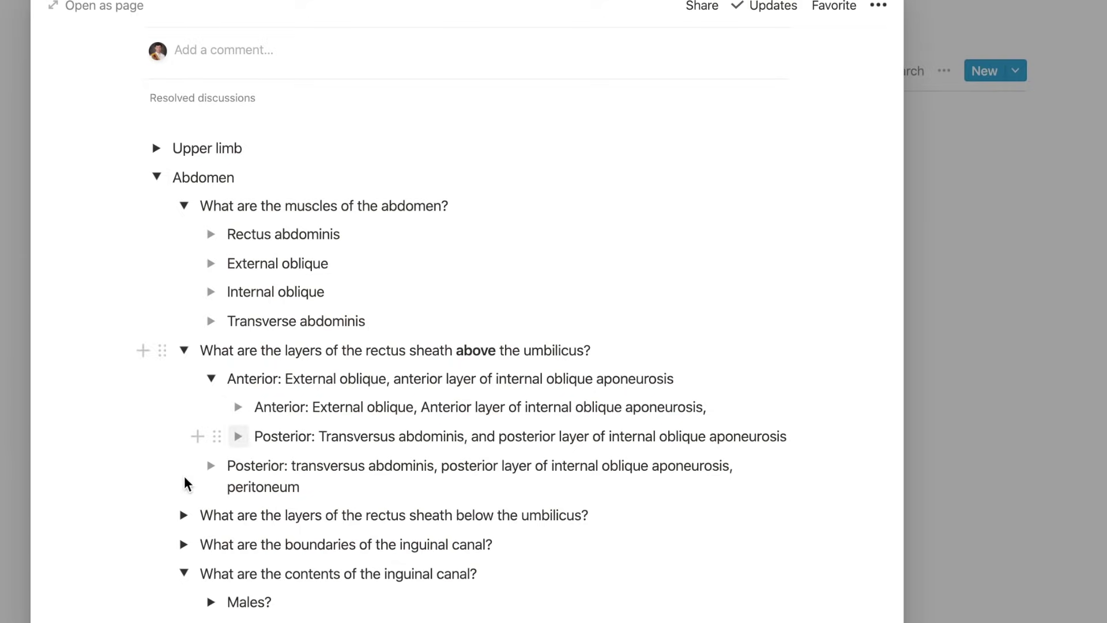
pyautogui.scroll(-1, 184, 483)
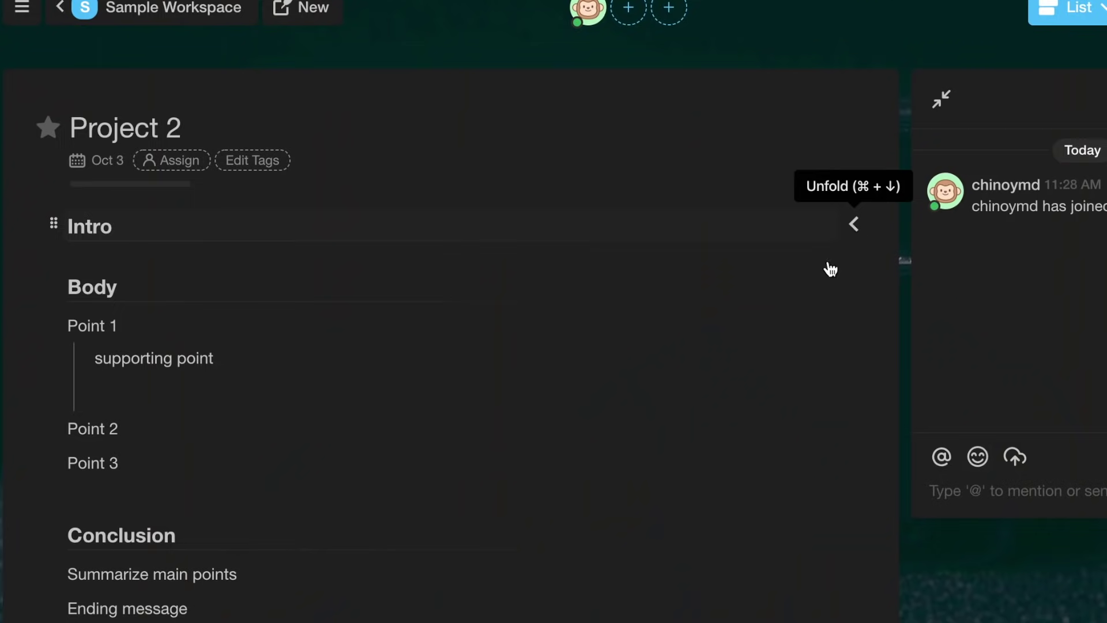
pyautogui.click(853, 225)
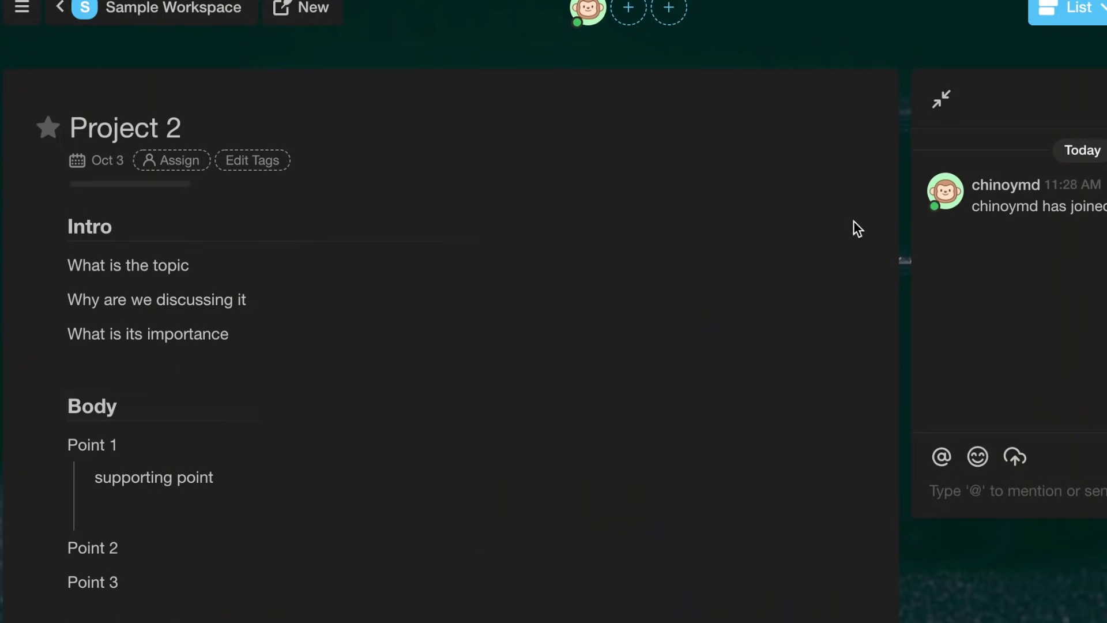
# - Fold the Intro heading so its three questions are hidden
pyautogui.moveTo(823, 200)
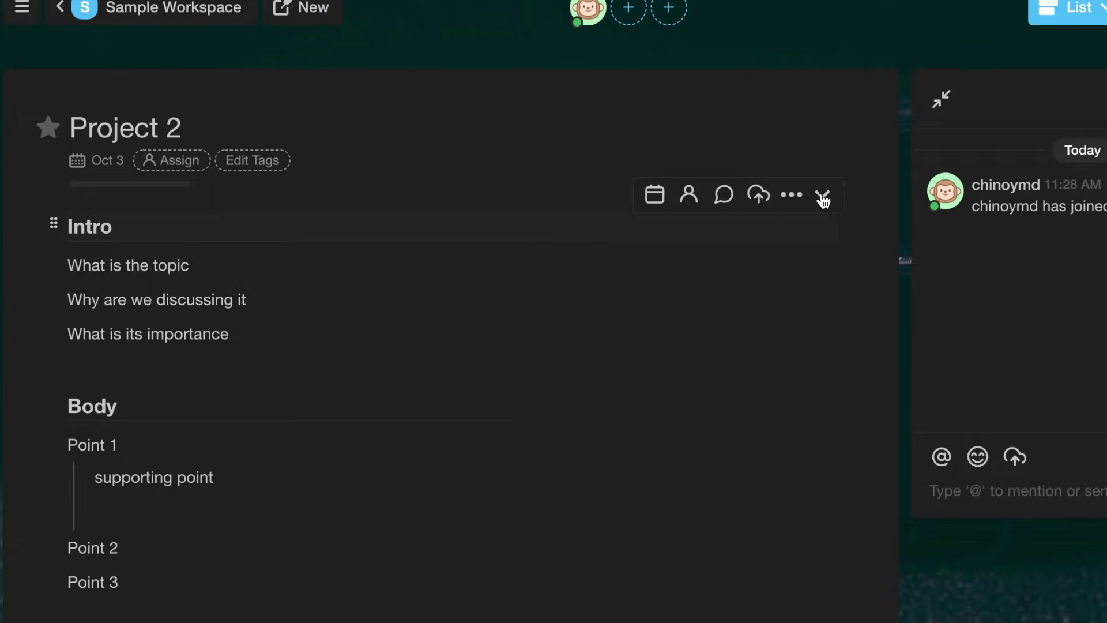
pyautogui.click(823, 200)
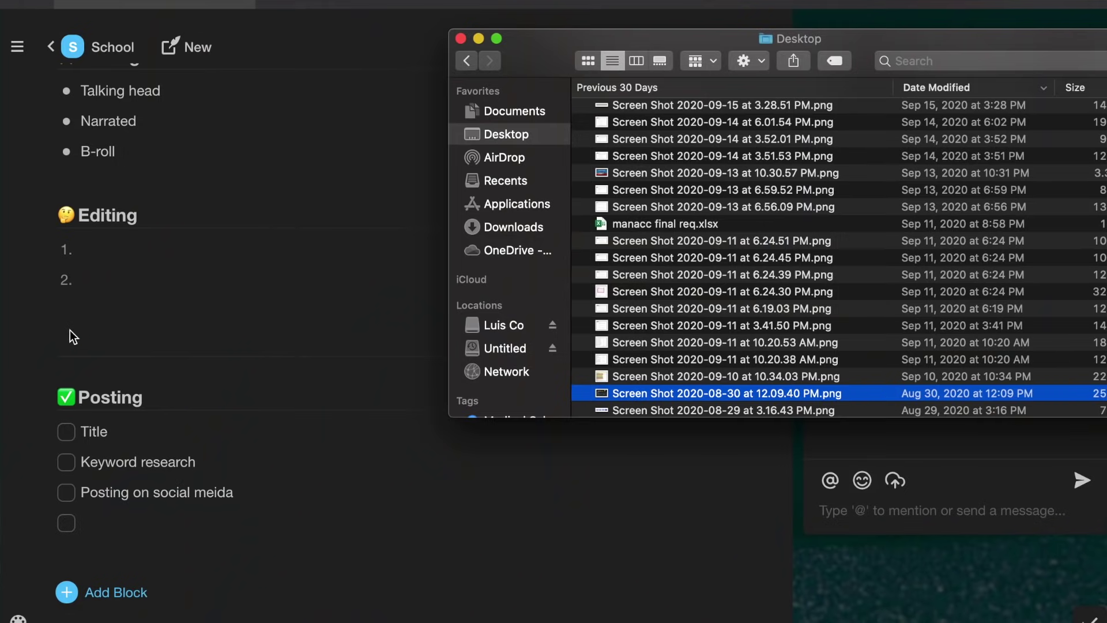
# - Drop image.png into the School notes below Editing and preview it full size
pyautogui.moveTo(691, 390); pyautogui.dragTo(71, 330)
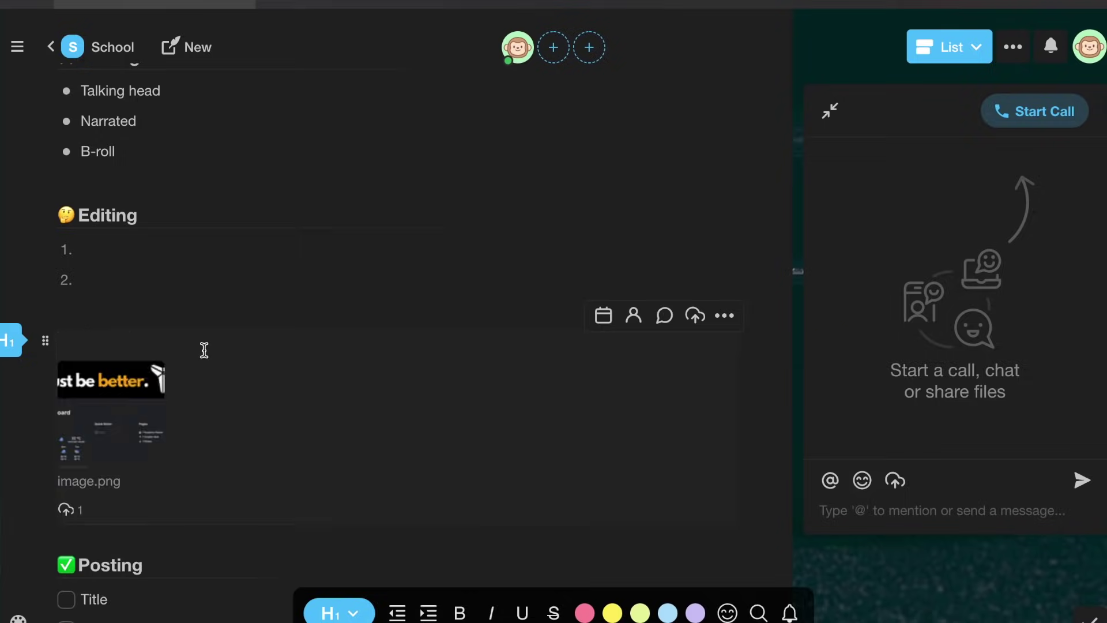
pyautogui.click(113, 398)
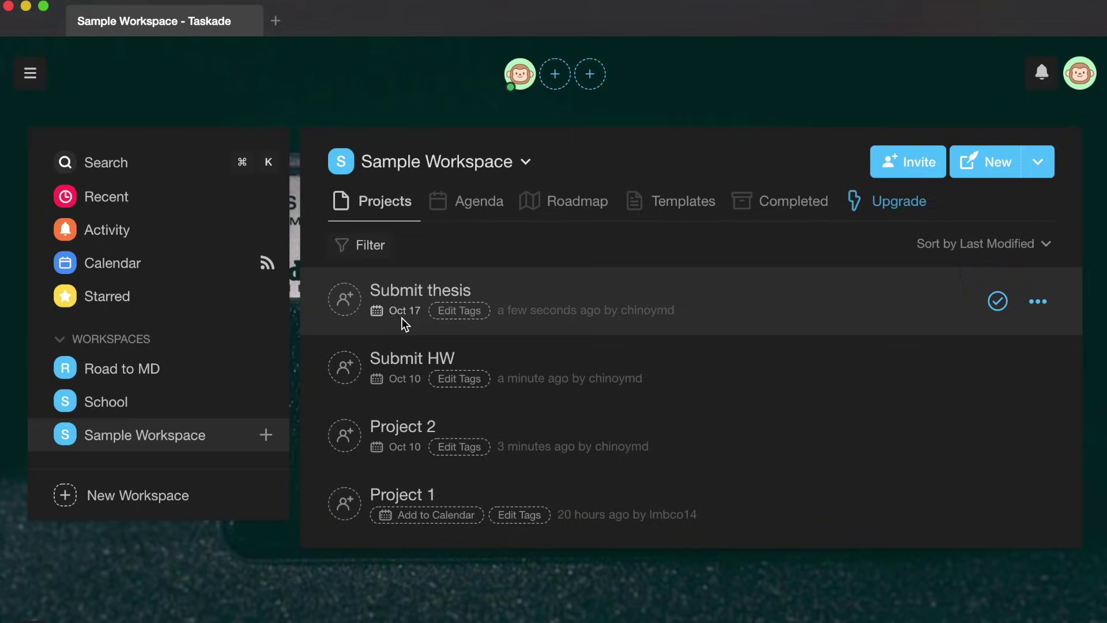
# - Show the workspace roadmap timeline and scroll sideways to Project 2 on October 10, 2020
pyautogui.click(596, 201)
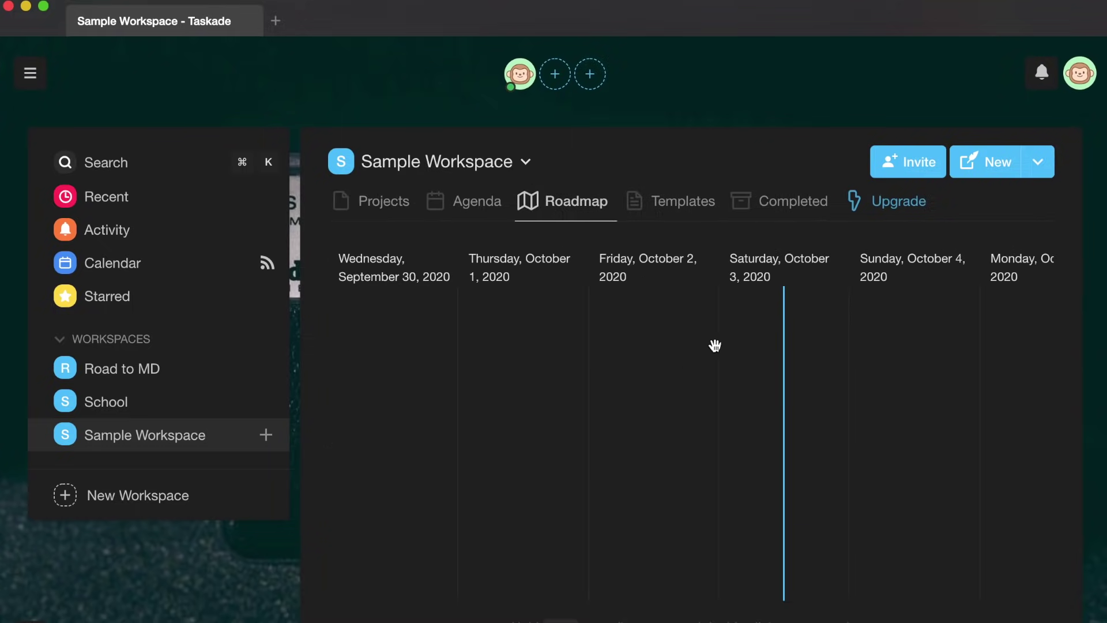
pyautogui.hscroll(15, 776, 392)
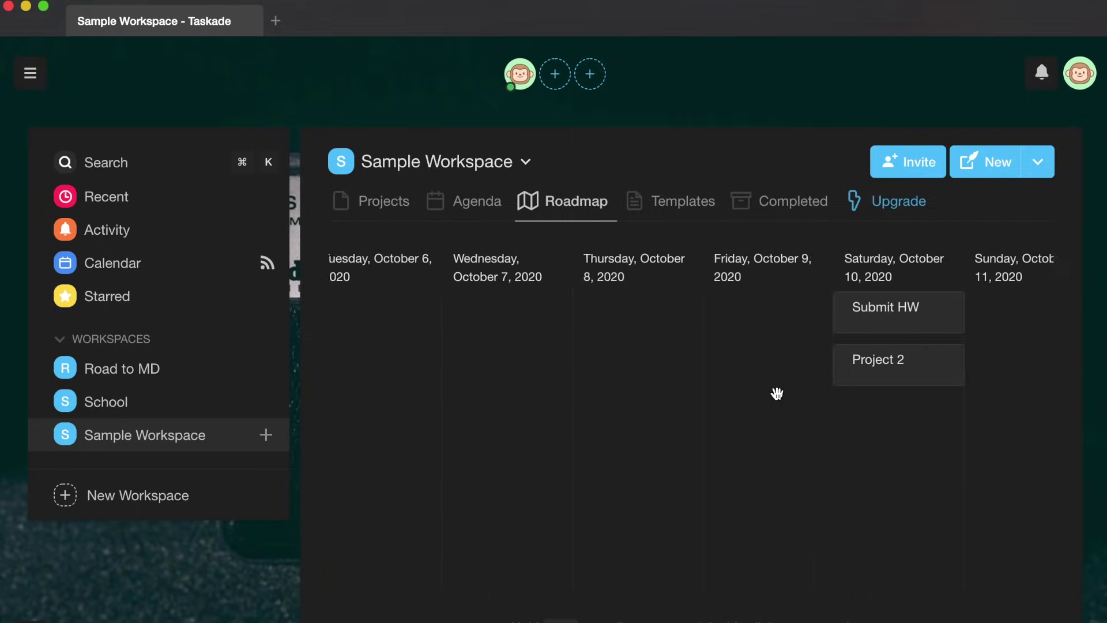
pyautogui.hscroll(3, 776, 393)
pyautogui.hscroll(20, 813, 335)
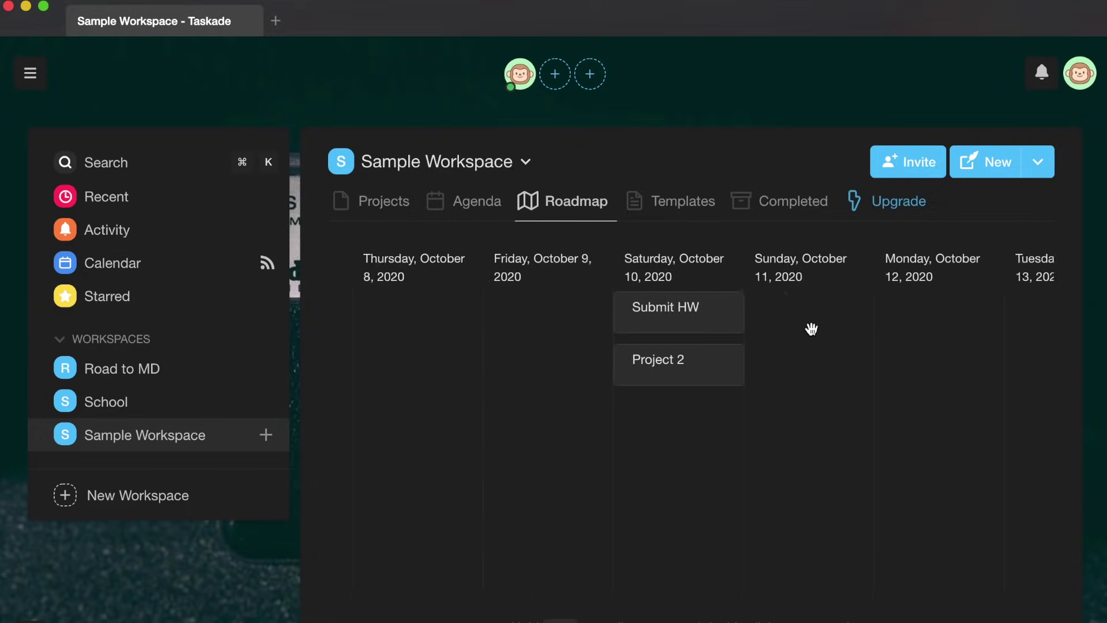
pyautogui.hscroll(2, 814, 336)
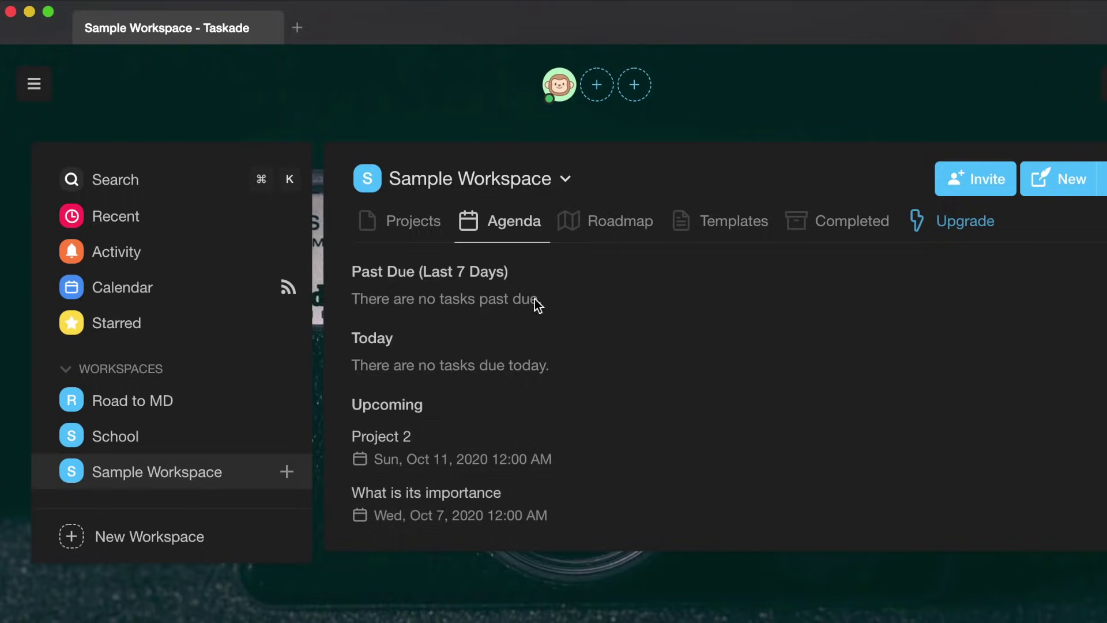
pyautogui.click(592, 229)
pyautogui.hscroll(10, 704, 380)
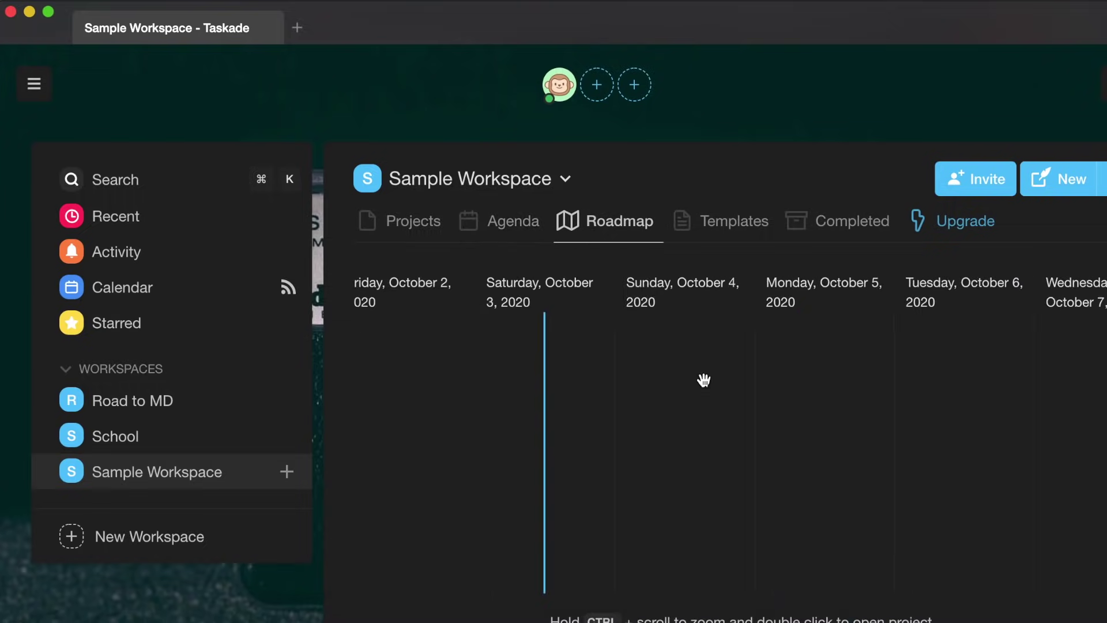
pyautogui.hscroll(9, 704, 380)
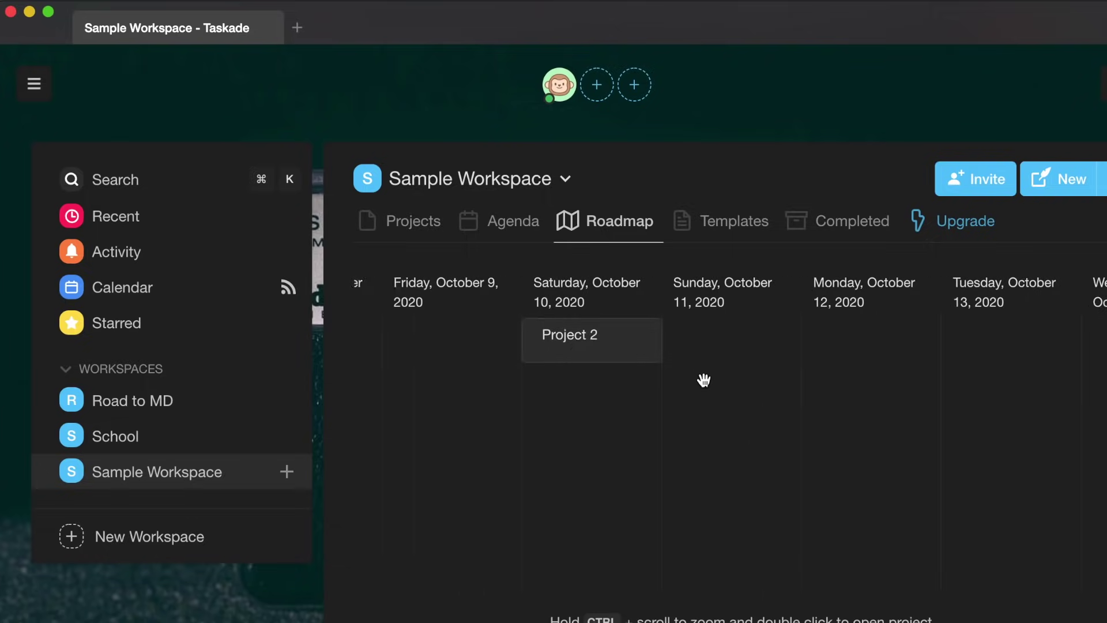
pyautogui.hscroll(5, 704, 380)
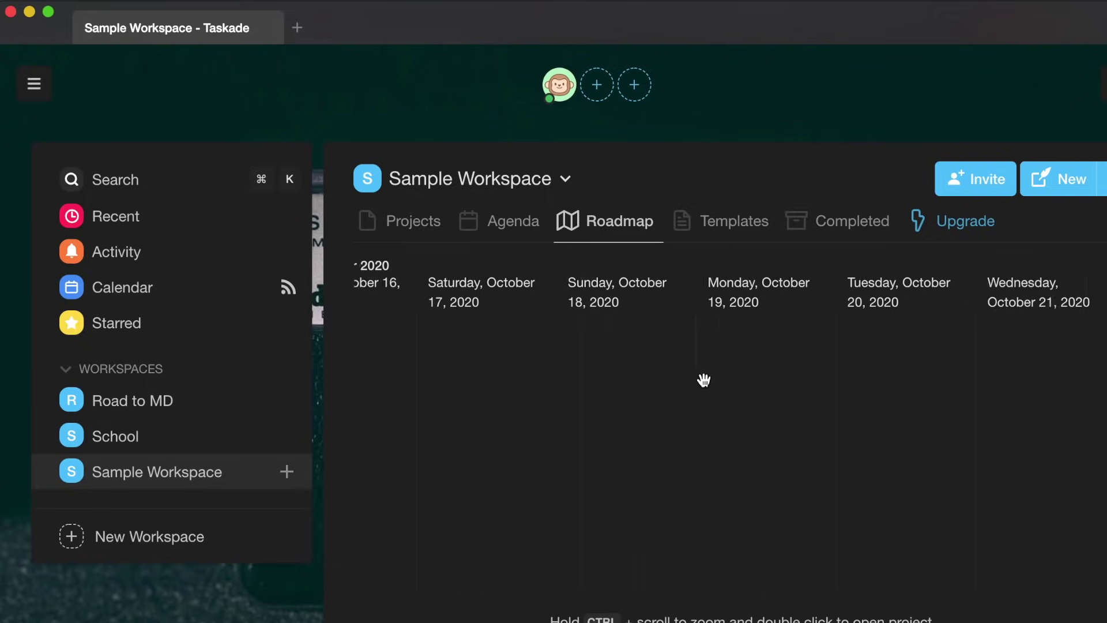
pyautogui.hscroll(-10, 703, 380)
pyautogui.hscroll(-8, 704, 380)
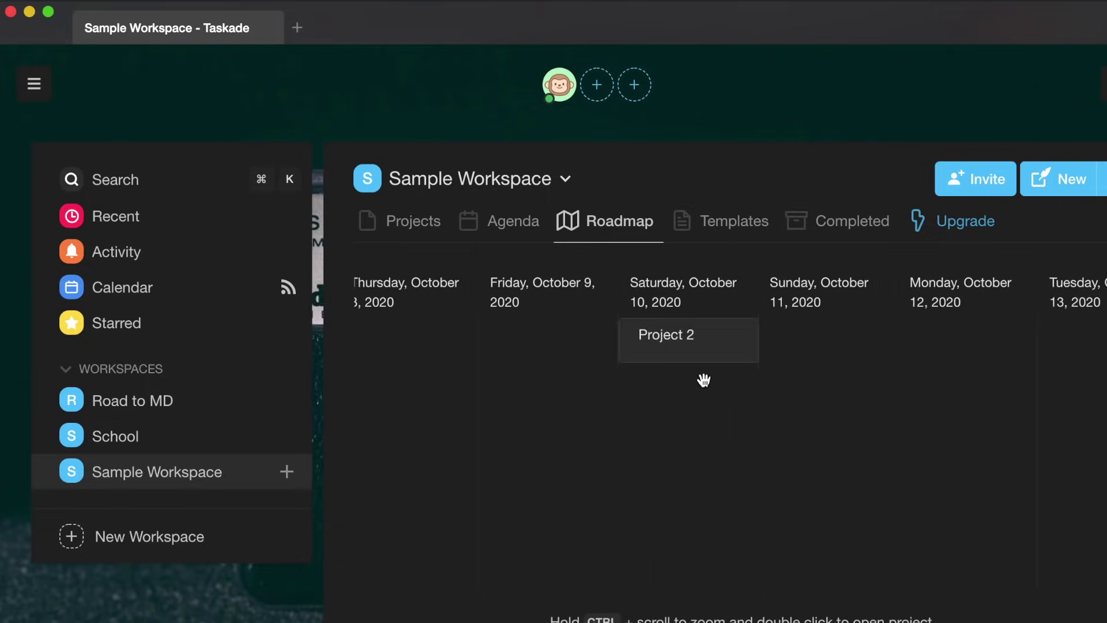